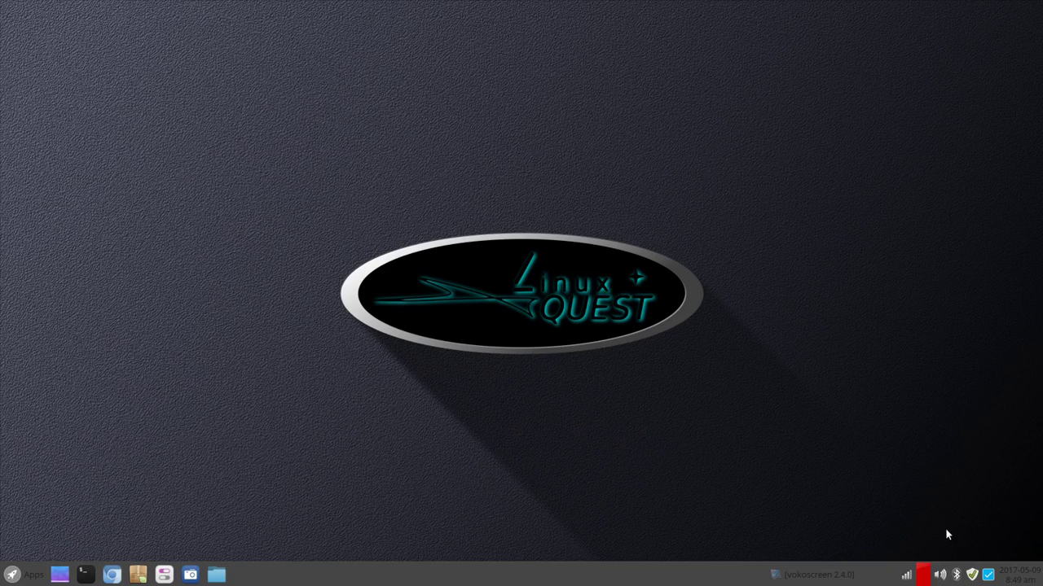
Step: Open Panel Preferences for Panel 1 from the bottom panel's right-click Panel menu
left_click(941, 576)
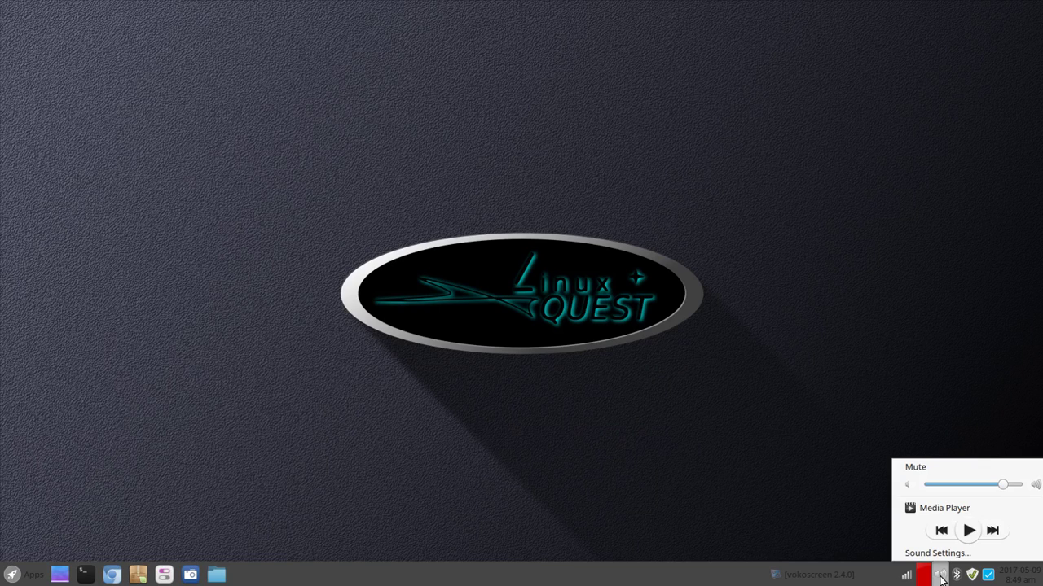
left_click(941, 576)
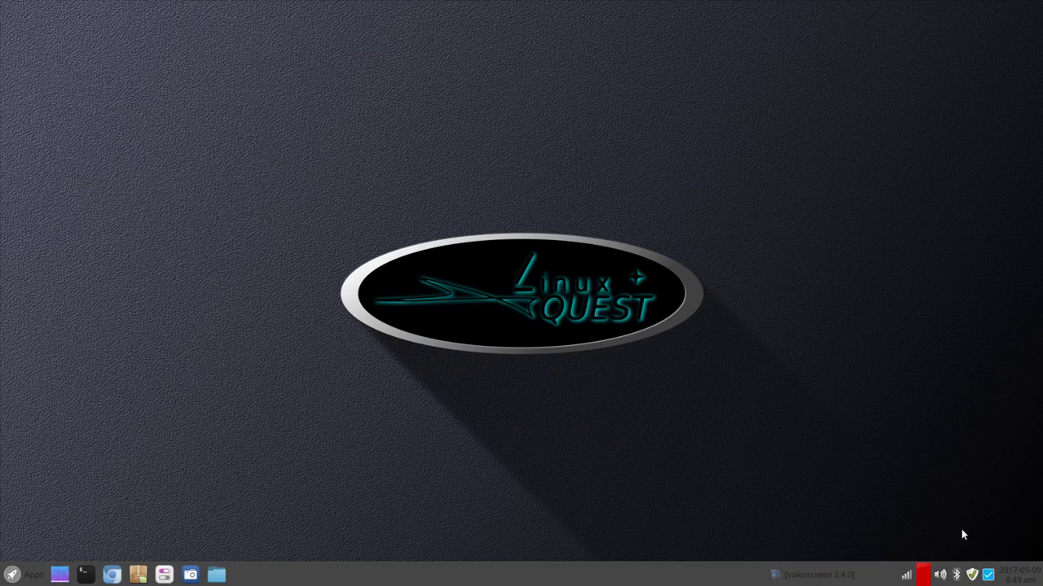
right_click(475, 575)
mouse_move(496, 564)
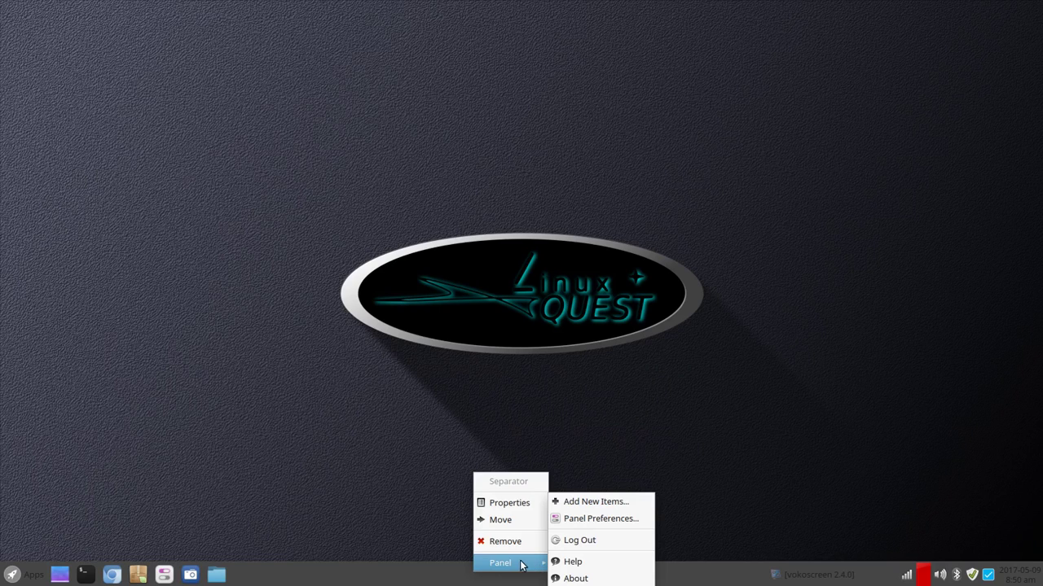
left_click(414, 580)
right_click(447, 576)
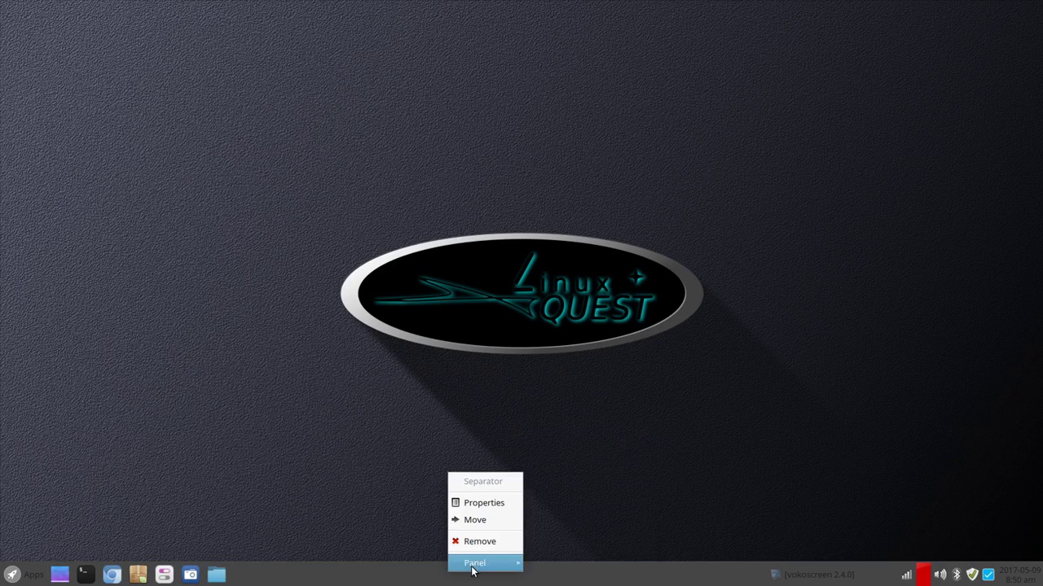
left_click(551, 523)
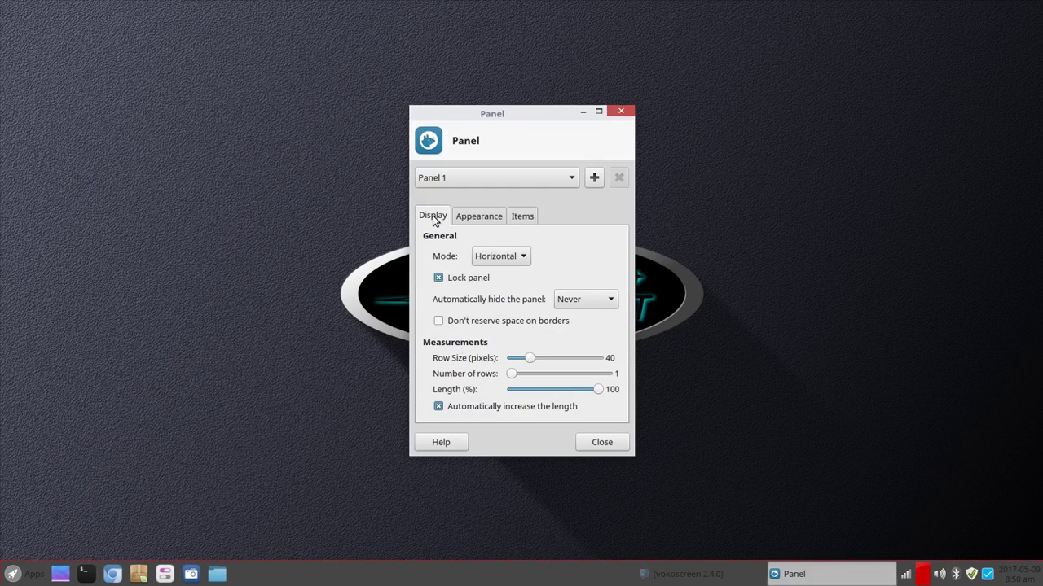
Step: Switch to the Items tab to list Panel 1's items
left_click(531, 218)
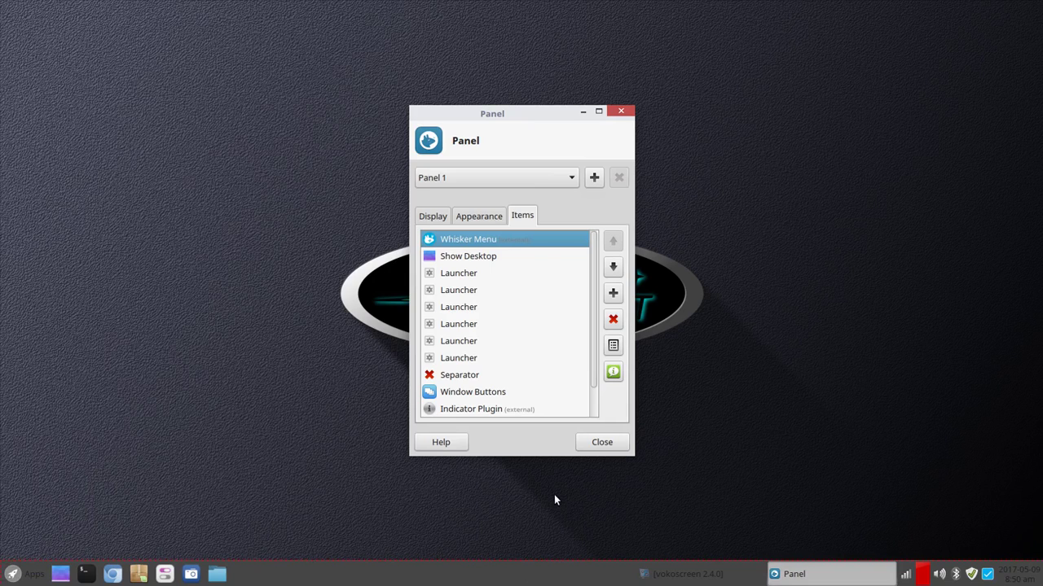
mouse_move(474, 241)
scroll(519, 294, "down", 1)
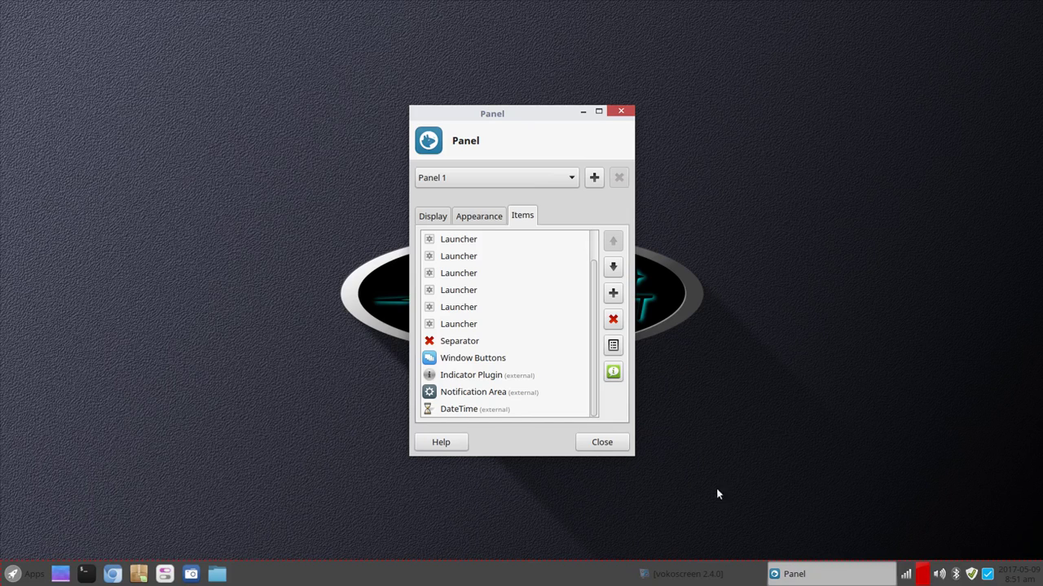
mouse_move(454, 377)
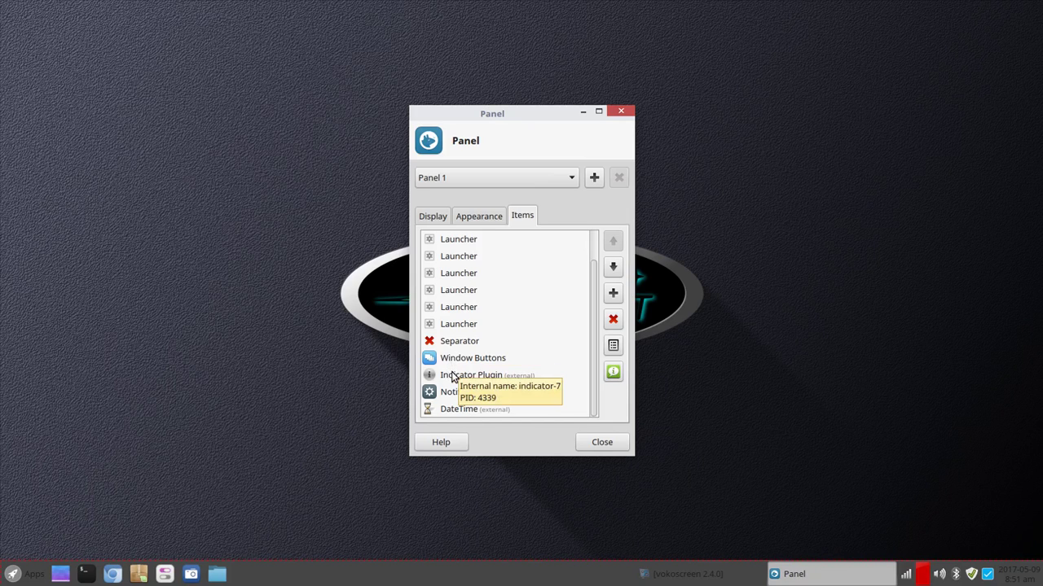
mouse_move(456, 395)
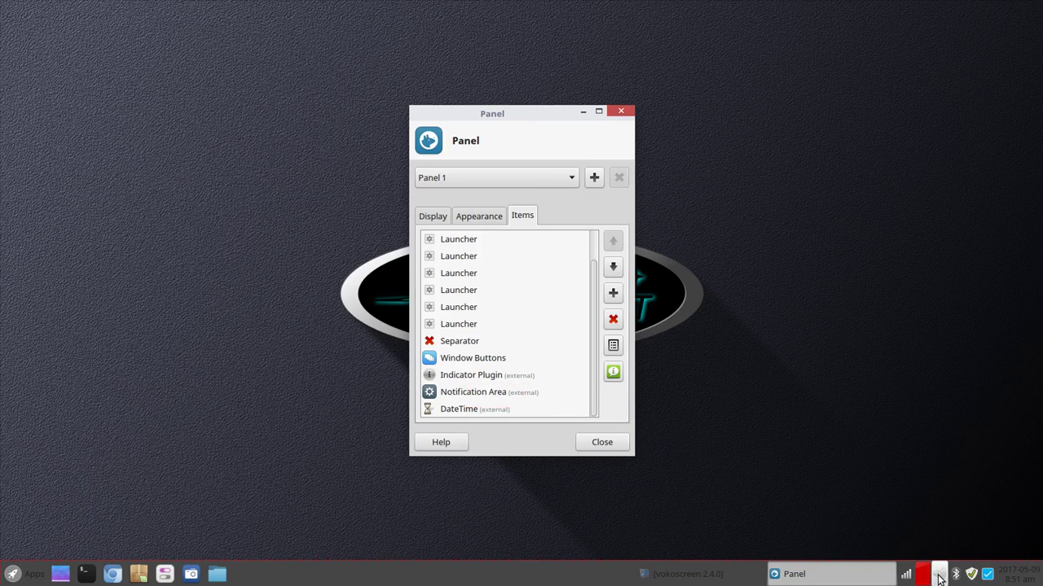
Step: Delete the Indicator Plugin from Panel 1's items and confirm the removal
left_click(465, 378)
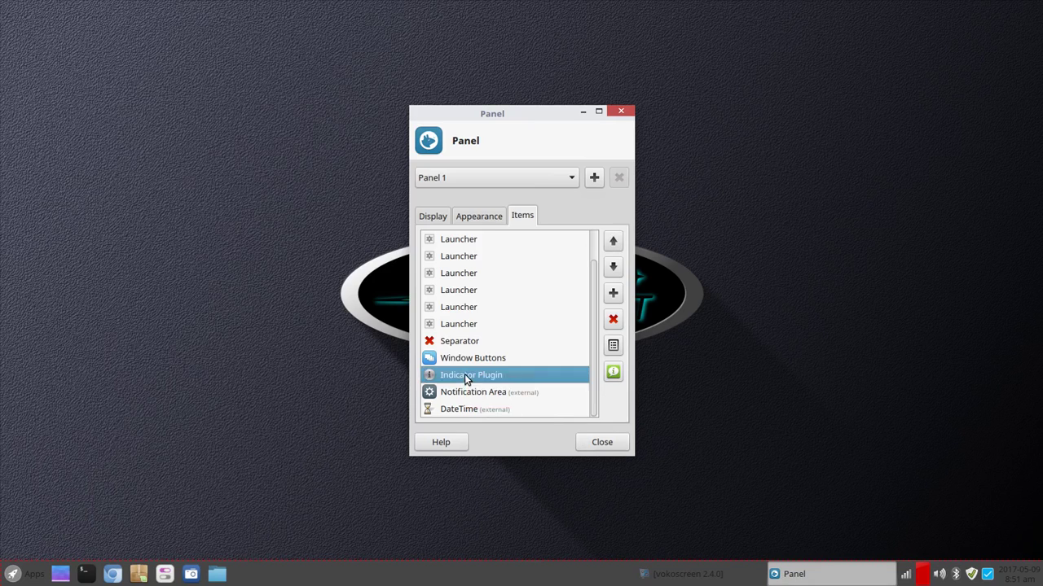
left_click(613, 320)
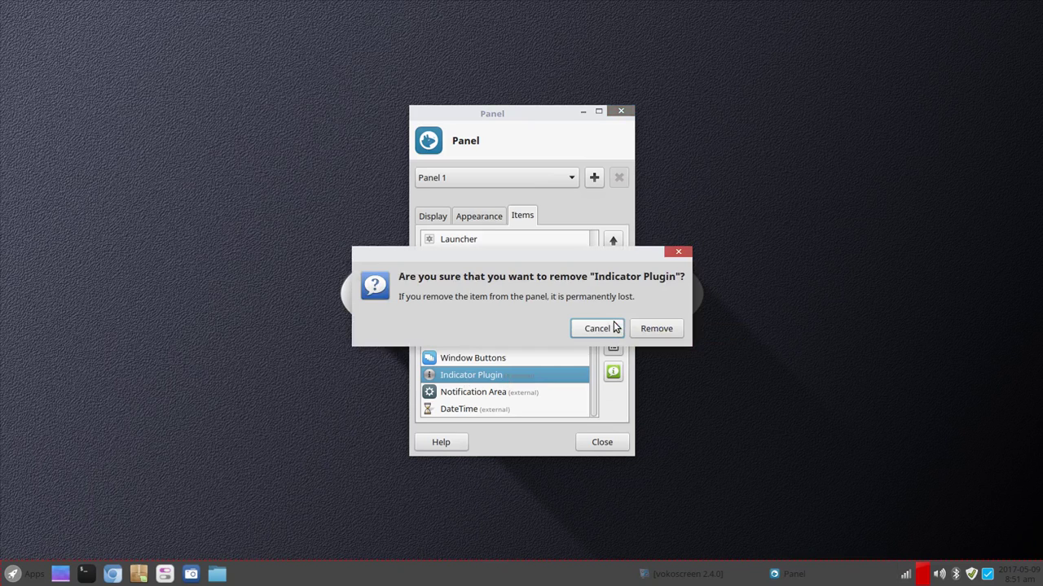
left_click(657, 331)
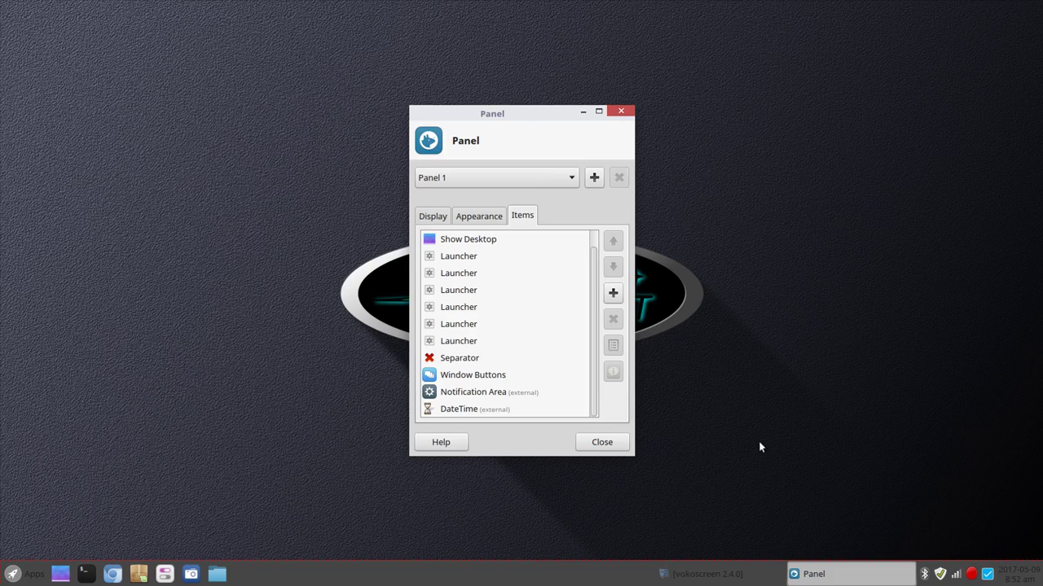
Step: Select DateTime and move it up to the top of the Items list
left_click(470, 410)
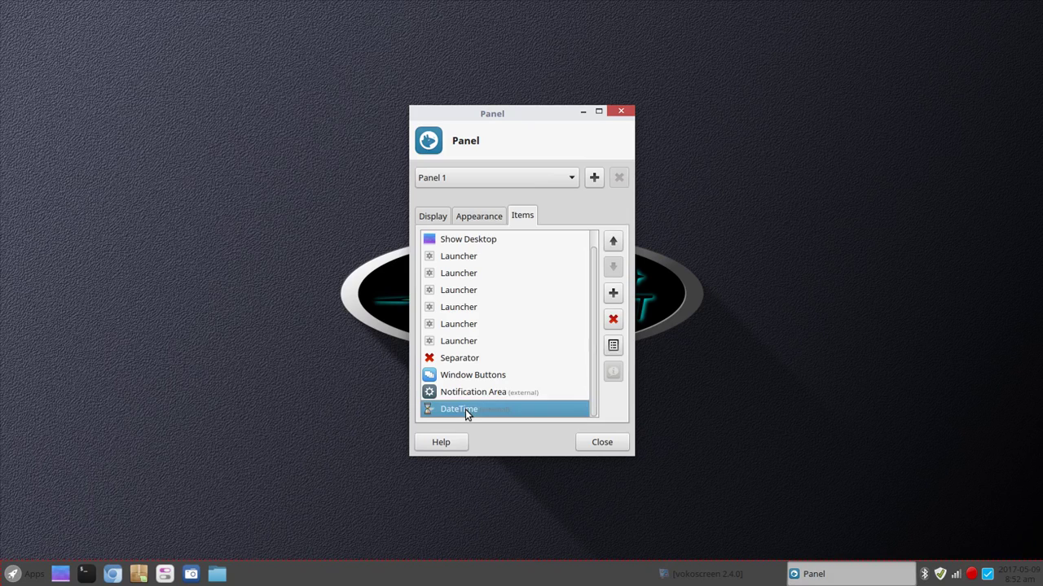
left_click(614, 243)
left_click(614, 243)
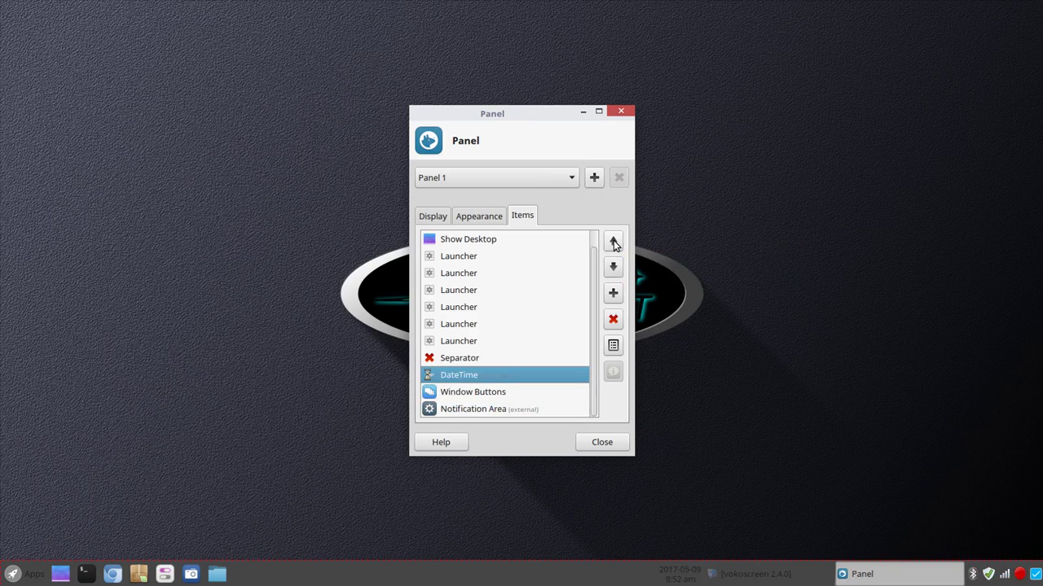
left_click(613, 243)
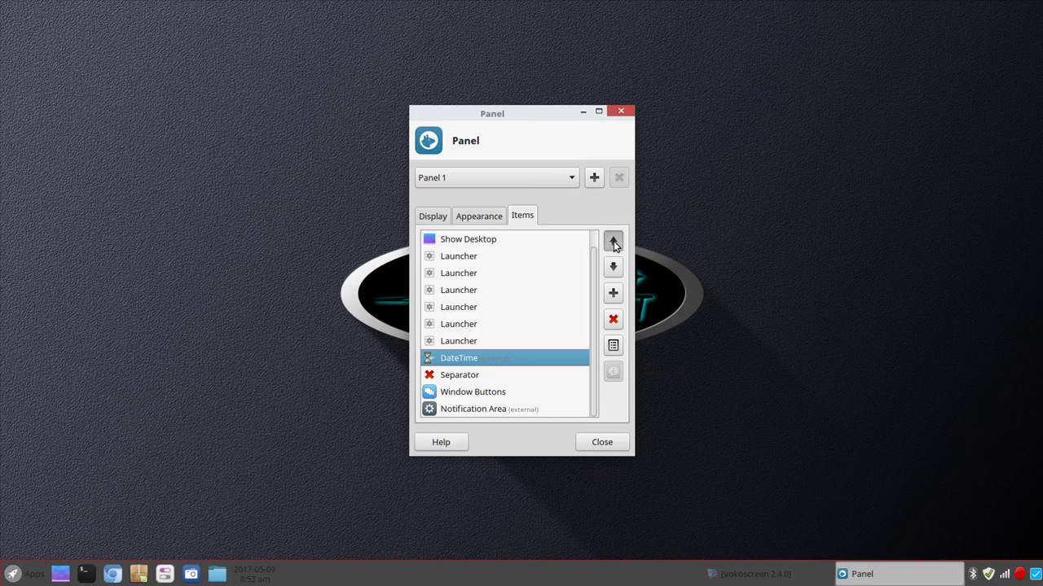
left_click(614, 242)
left_click(614, 243)
left_click(614, 243)
left_click(613, 243)
left_click(613, 243)
left_click(613, 243)
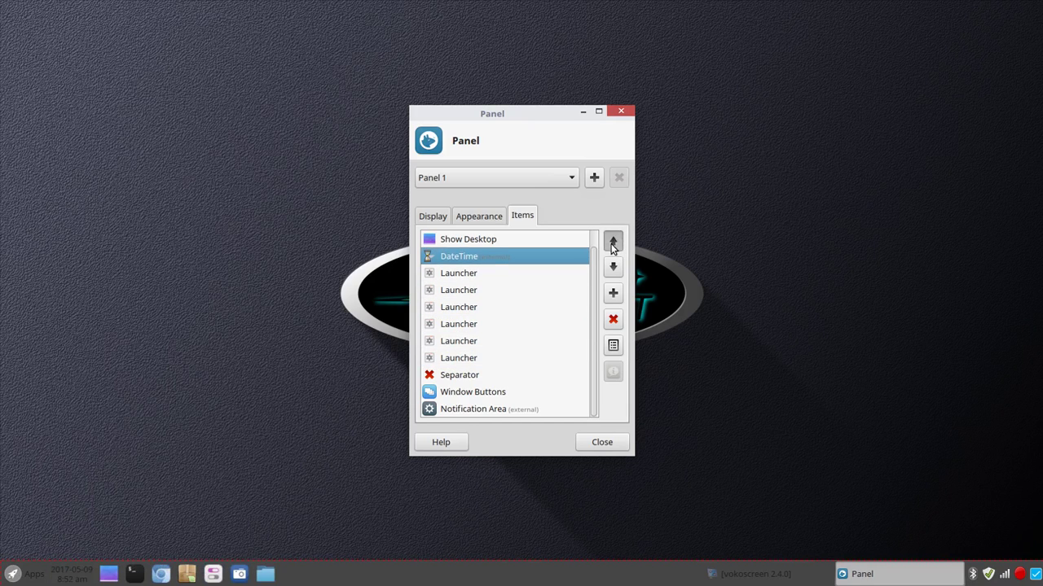
left_click(613, 243)
left_click(613, 242)
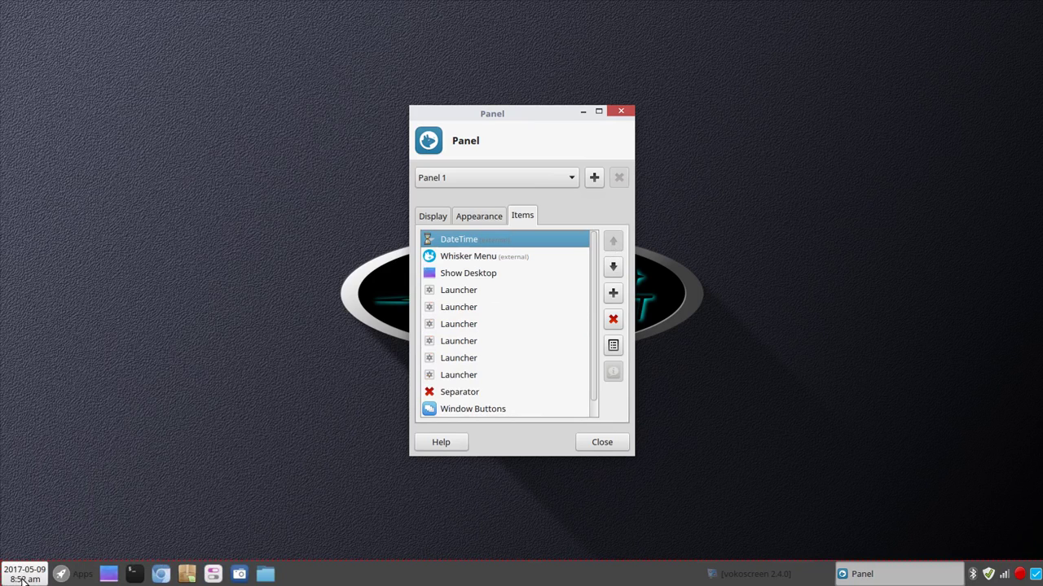
Step: Move DateTime down to the last row, below Notification Area
left_click(614, 272)
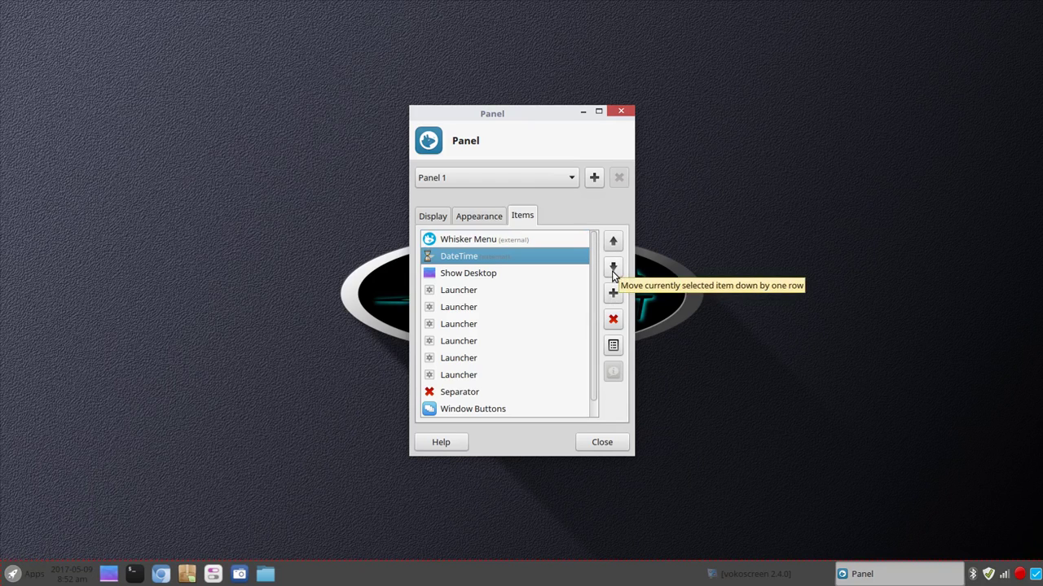
left_click(614, 272)
left_click(614, 269)
left_click(613, 269)
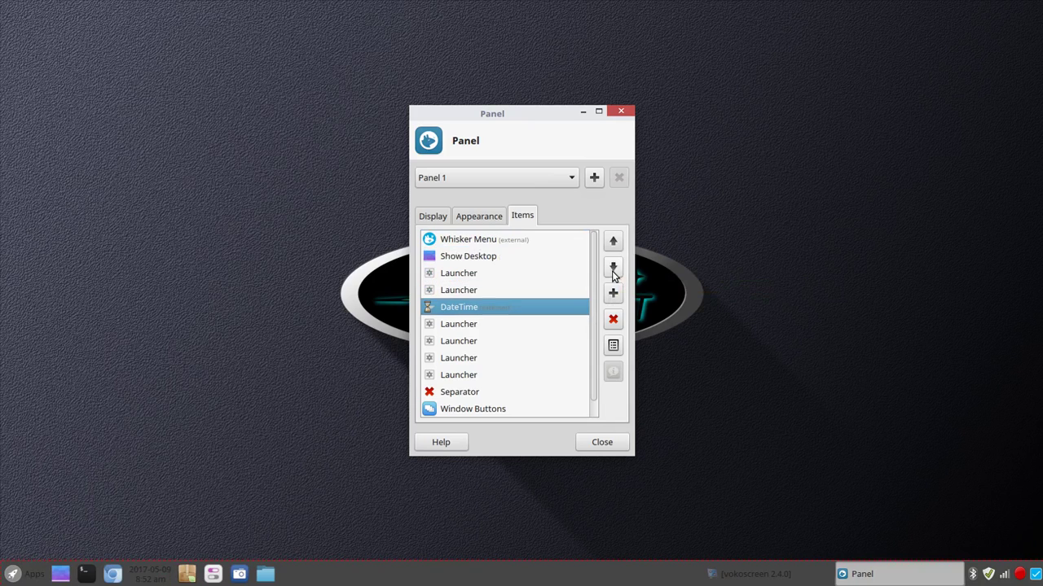
left_click(613, 269)
left_click(613, 269)
left_click(613, 269)
left_click(614, 269)
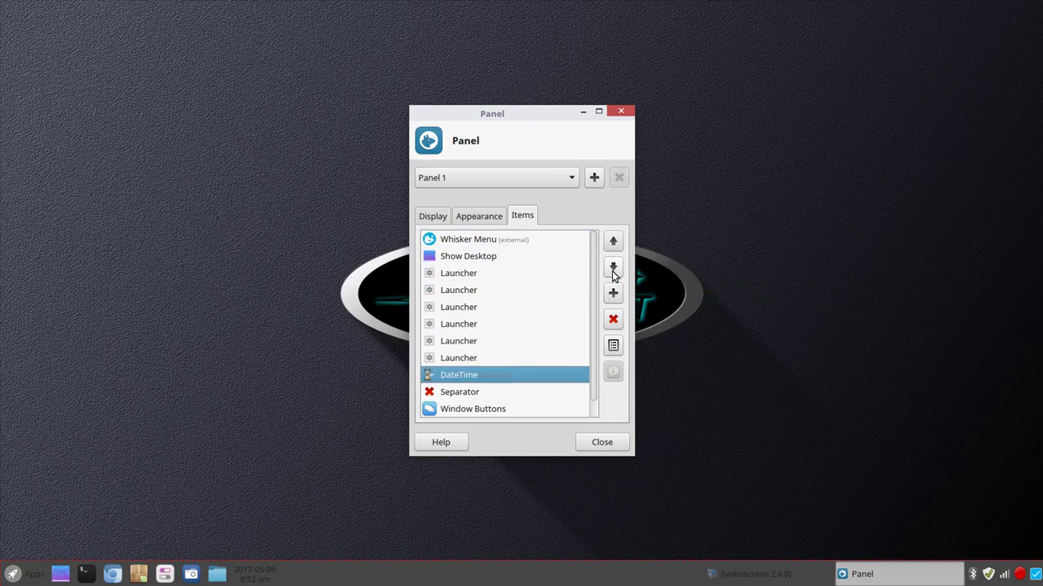
left_click(613, 269)
left_click(614, 269)
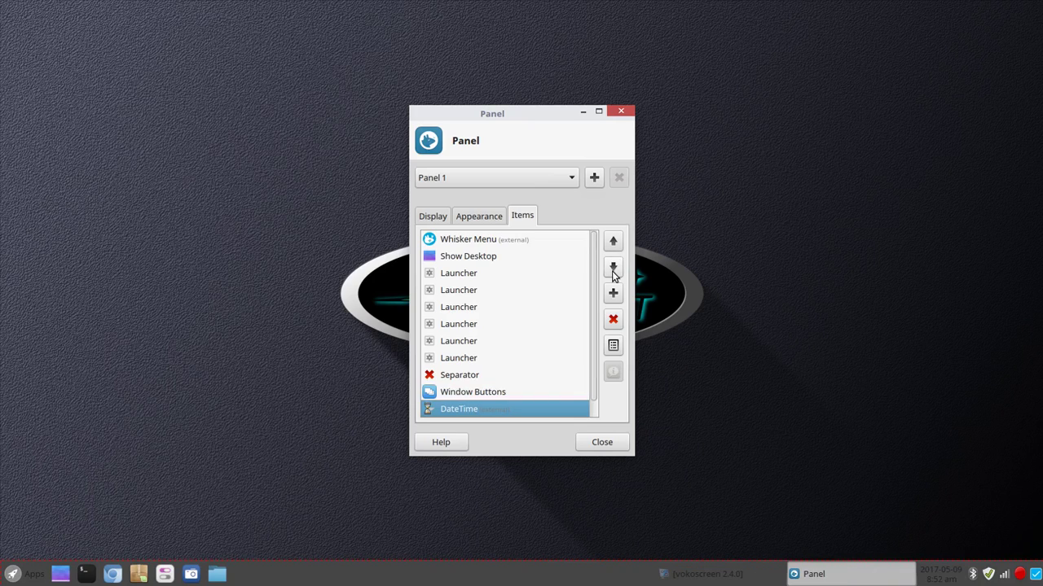
left_click(613, 269)
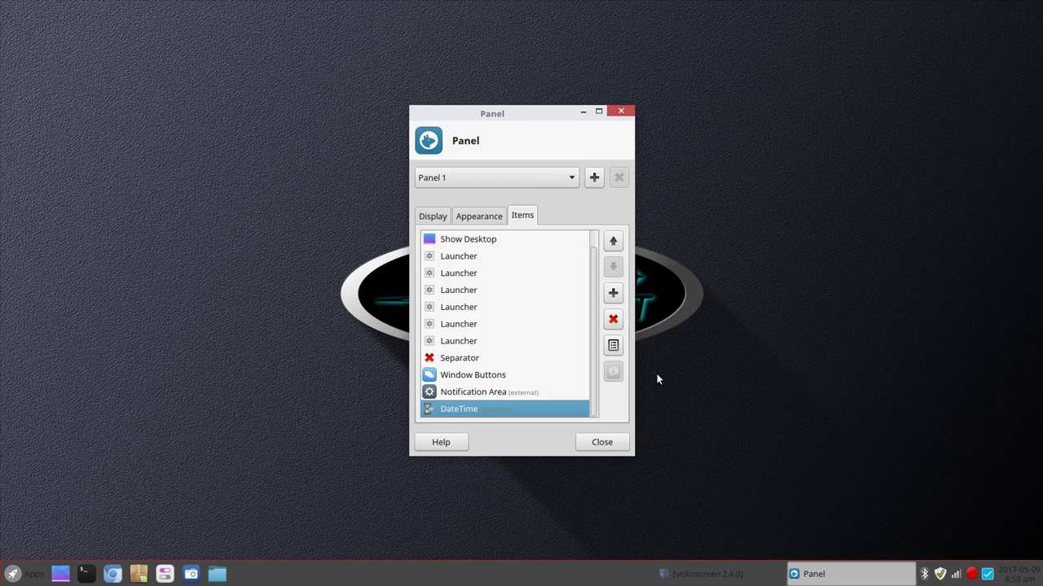
Step: Bring up the Add New Items plugin list and browse it, selecting Indicator Plugin
left_click(613, 293)
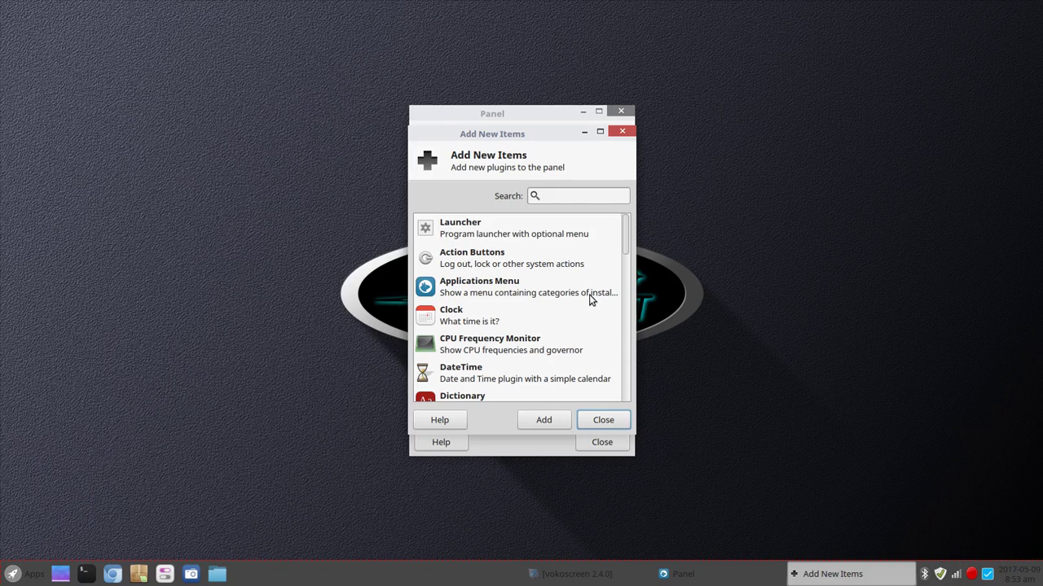
scroll(591, 294, "down", 5)
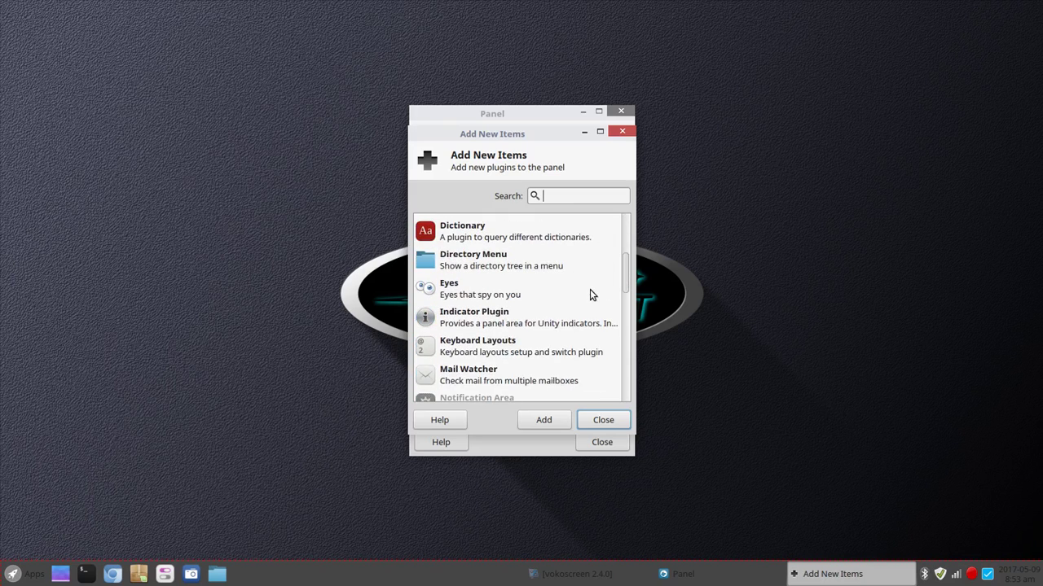
left_click(498, 321)
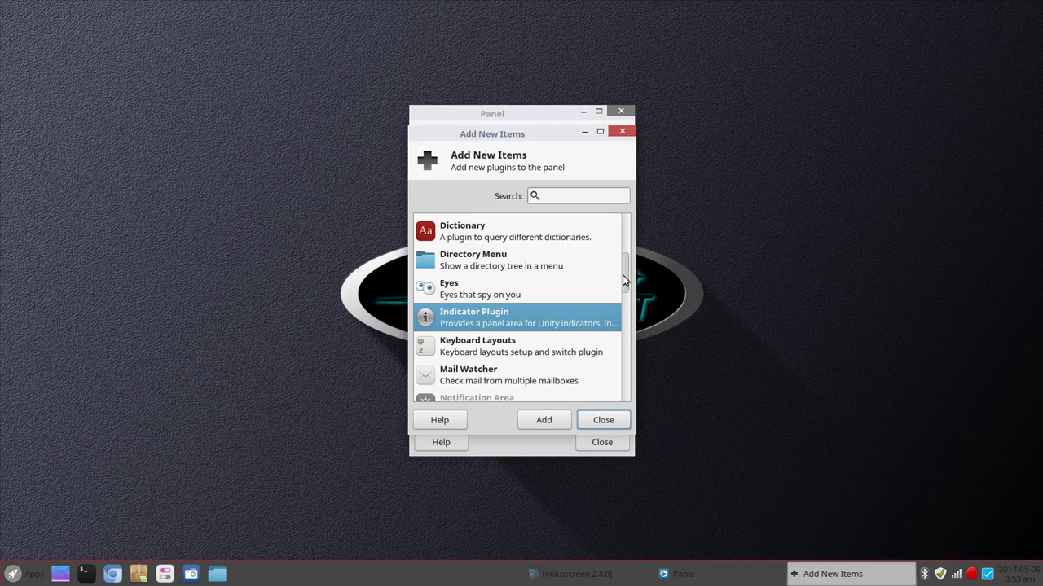
left_click_drag(623, 275, 628, 226)
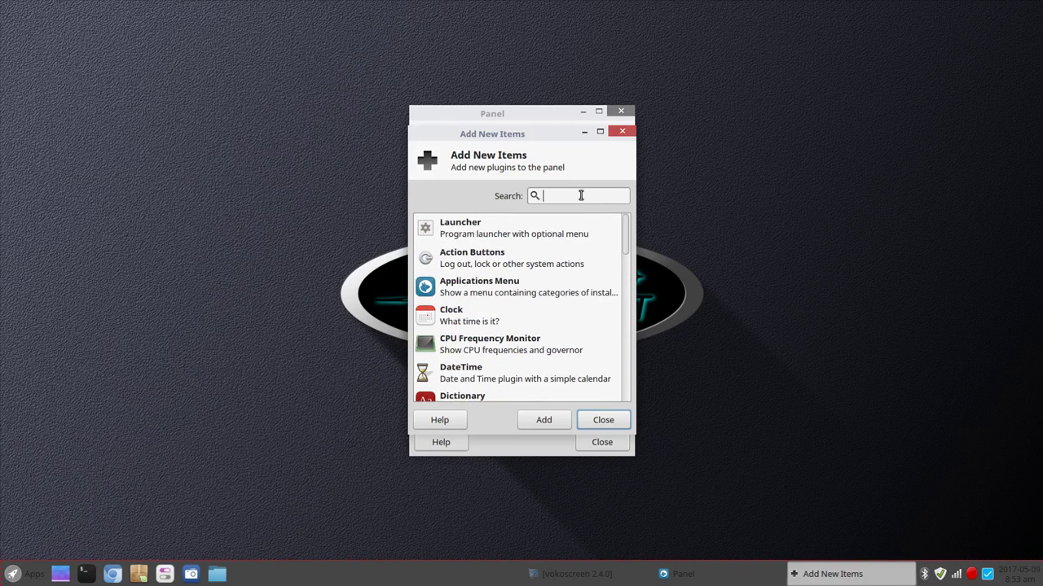
Step: Search the plugin list for 'volume', then 'audio', clearing each search afterwards
type("volume")
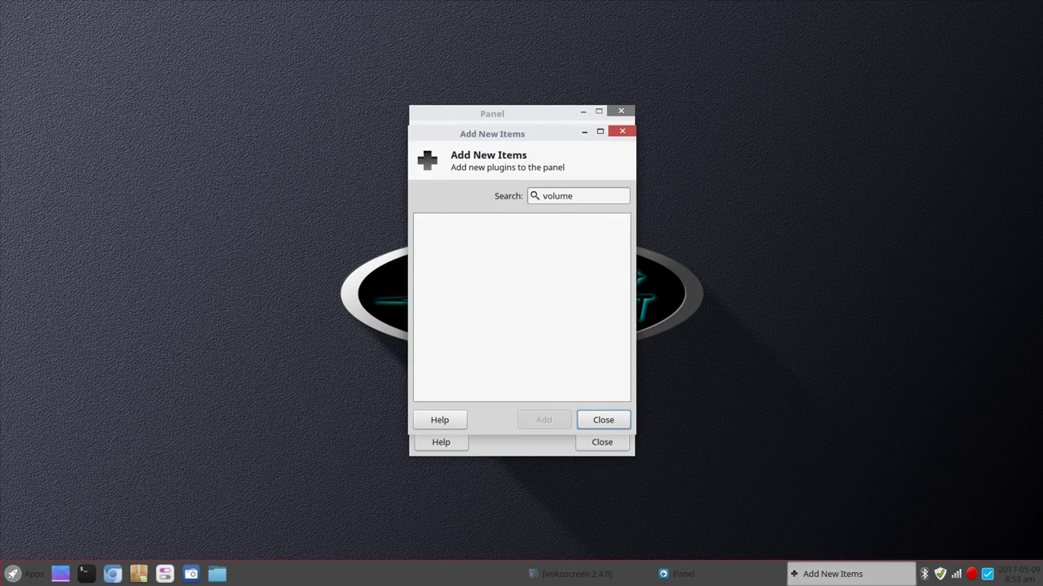
key("BackSpace")
key("BackSpace")
key("BackSpace")
key("BackSpace")
key("BackSpace")
key("BackSpace")
type("audio")
key("BackSpace")
key("BackSpace")
key("BackSpace")
key("BackSpace")
key("BackSpace")
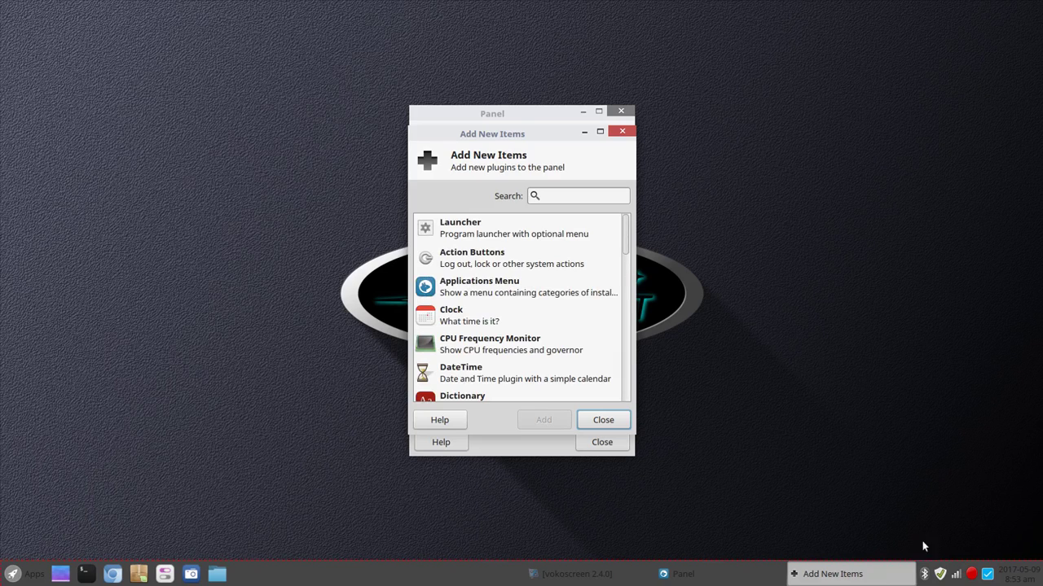
Step: Find Indicator Plugin in Add New Items and add it to Panel 1
scroll(571, 306, "down", 5)
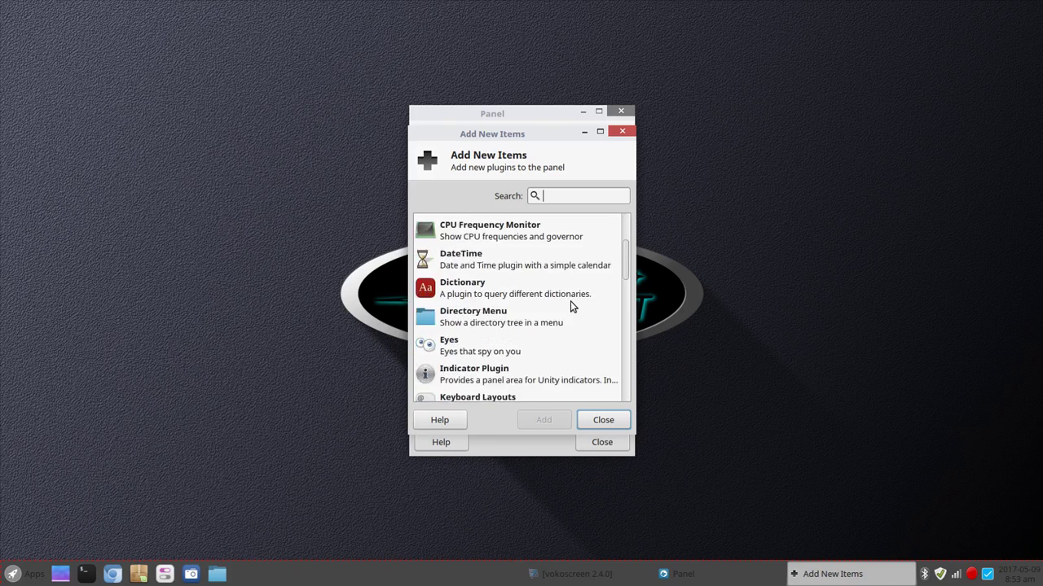
scroll(570, 306, "down", 8)
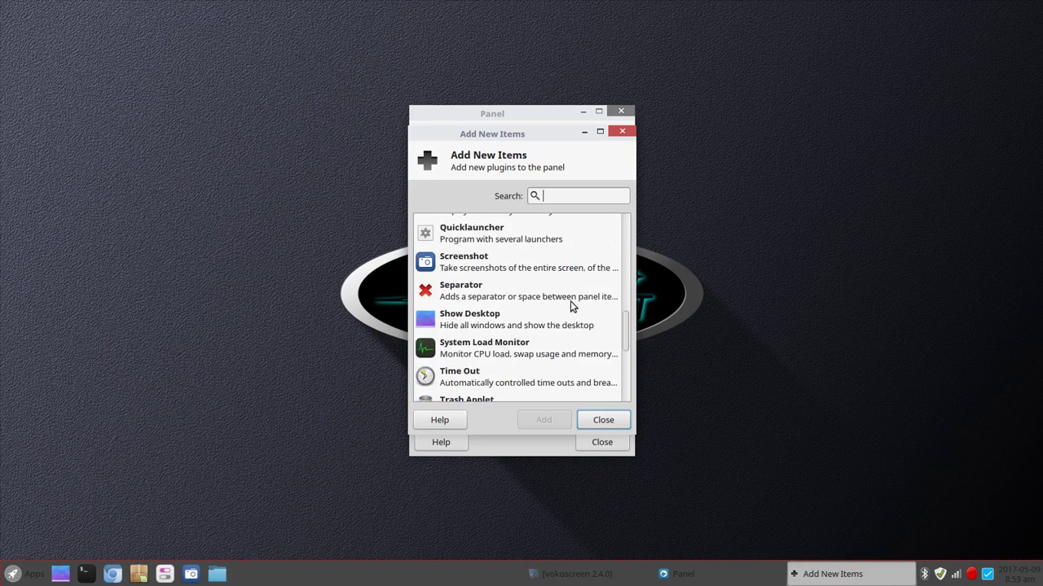
scroll(570, 306, "down", 3)
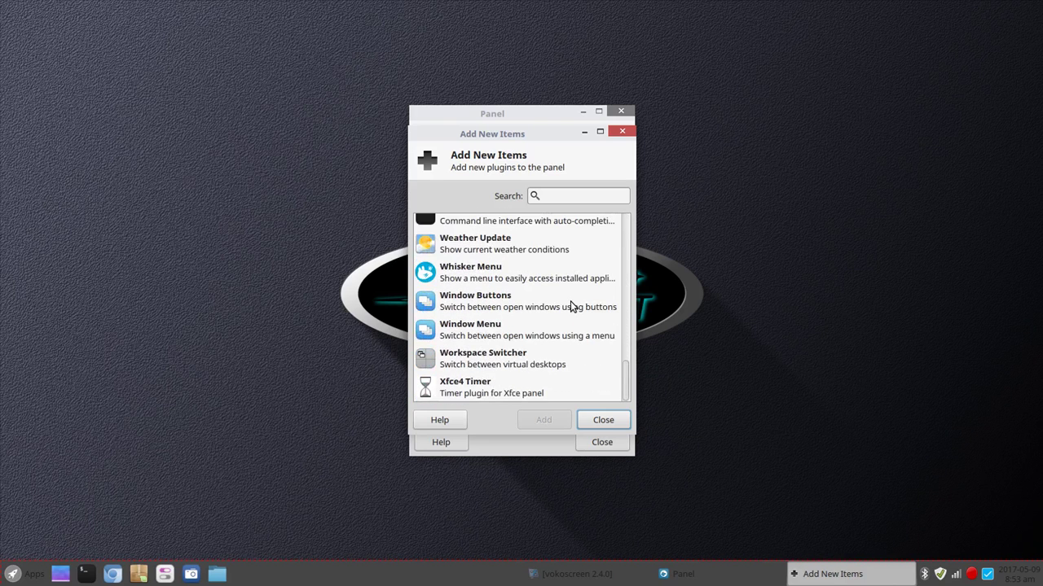
scroll(570, 305, "up", 3)
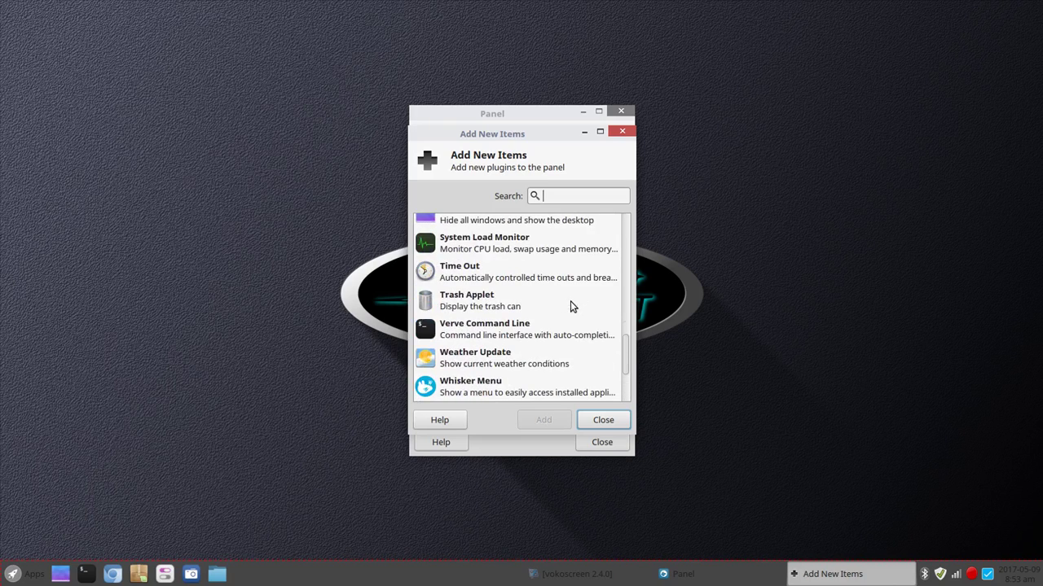
scroll(570, 306, "up", 1)
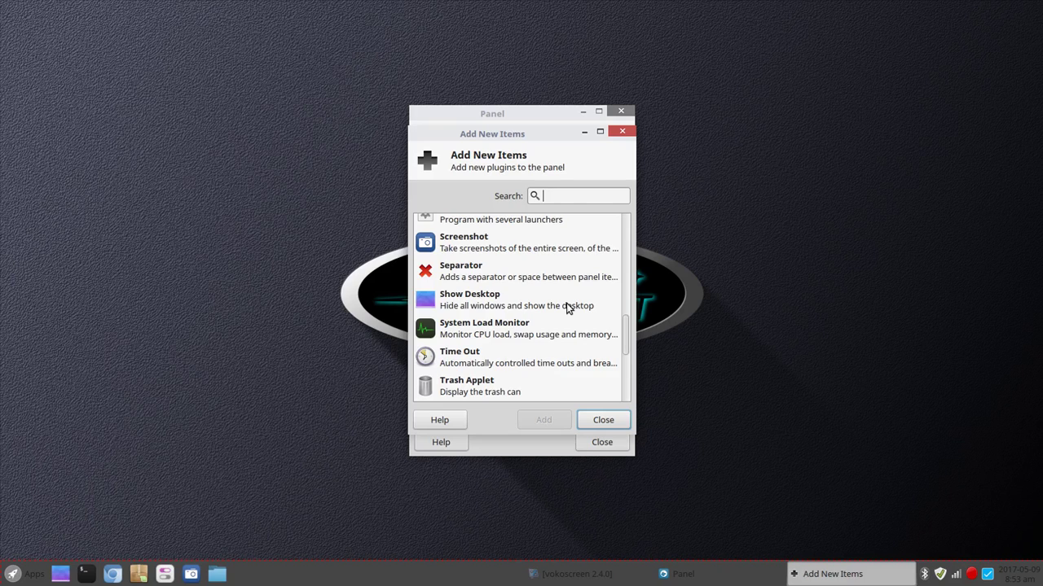
scroll(567, 308, "up", 2)
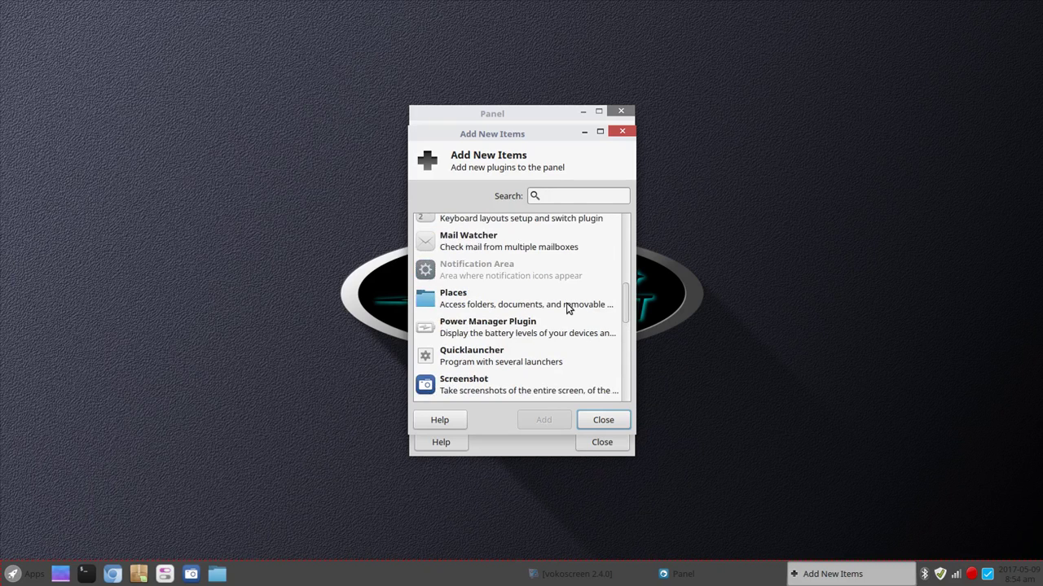
scroll(568, 308, "up", 2)
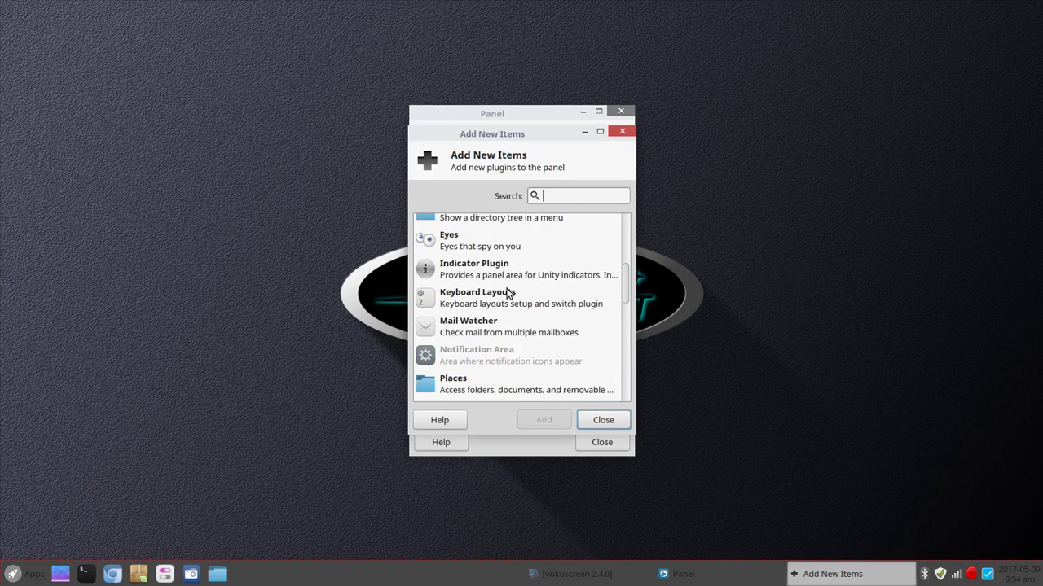
left_click(504, 278)
left_click(550, 418)
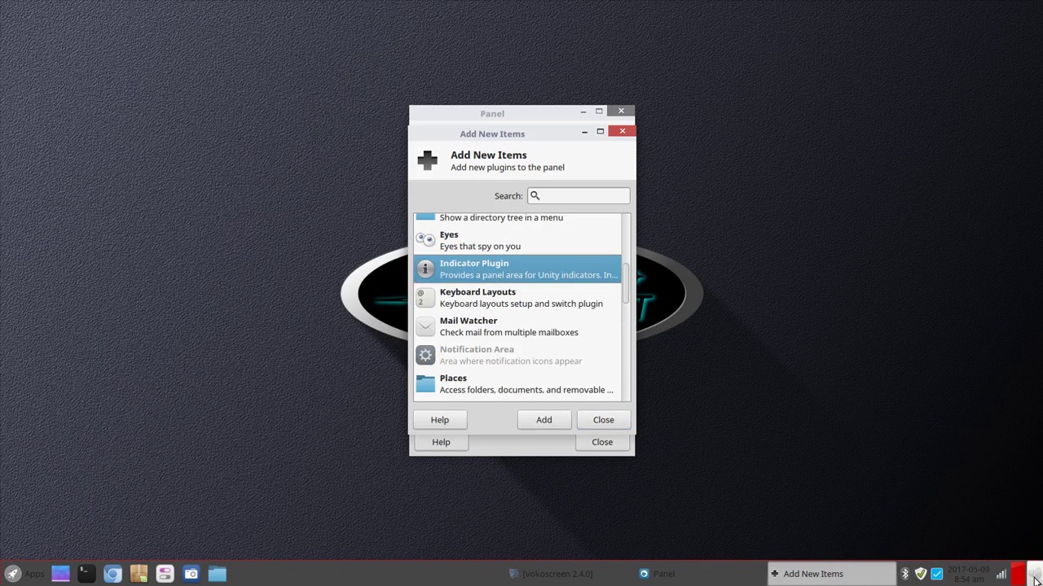
Step: Close Add New Items and move the new Indicator Plugin up two positions in the Items list
left_click(603, 421)
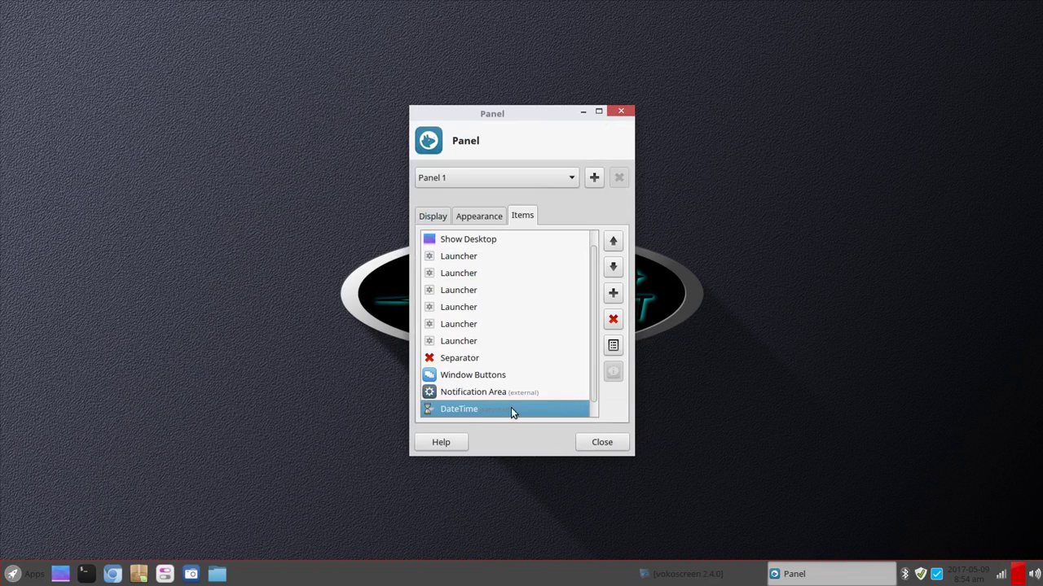
scroll(514, 395, "down", 1)
left_click(474, 411)
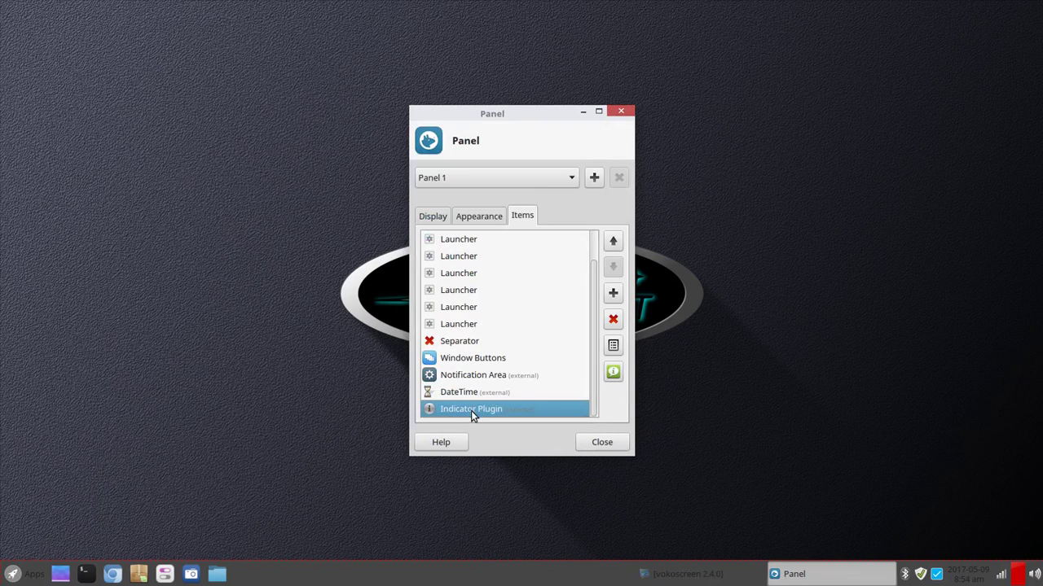
left_click(612, 241)
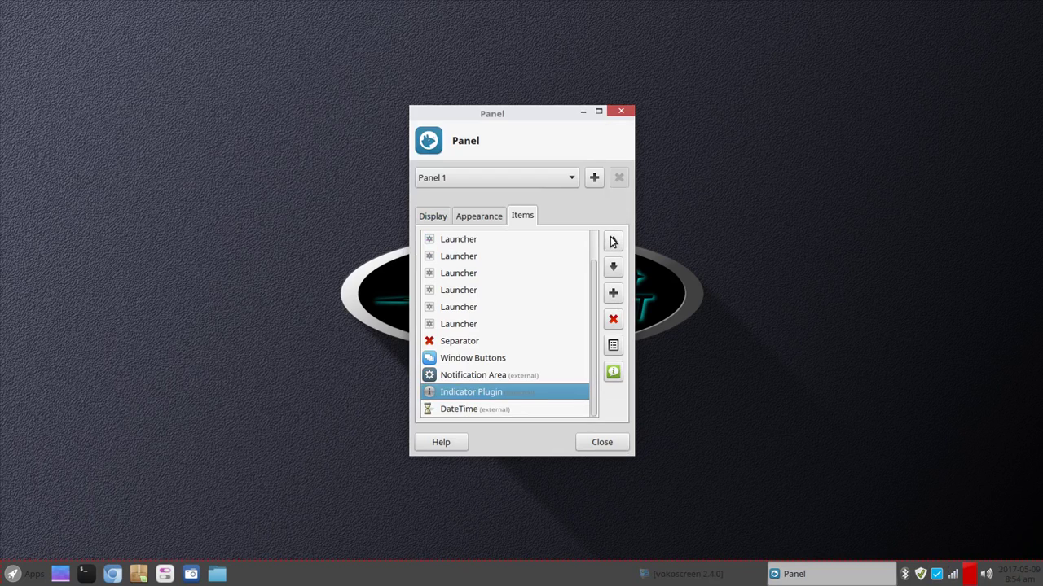
left_click(612, 241)
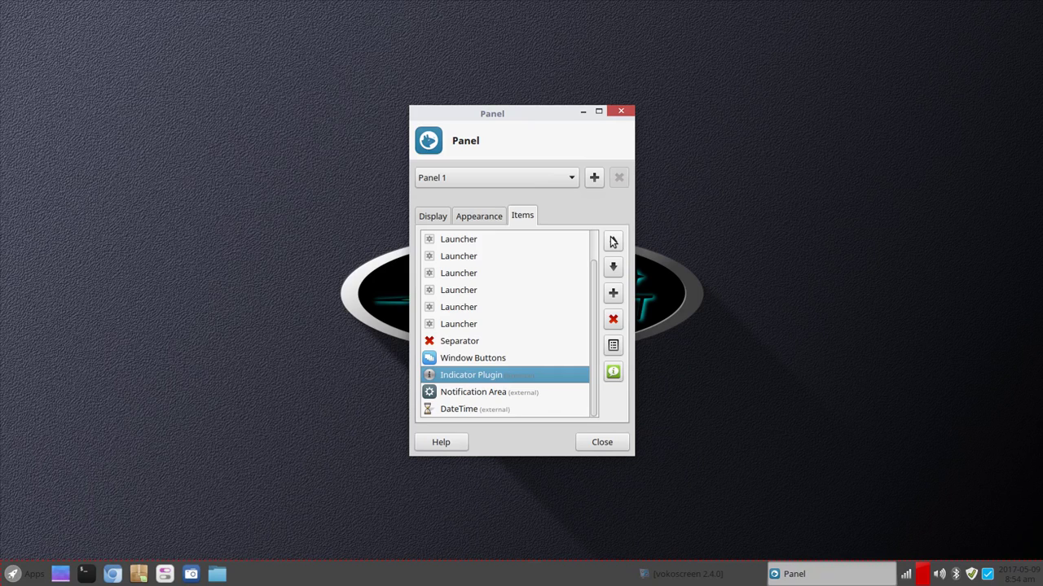